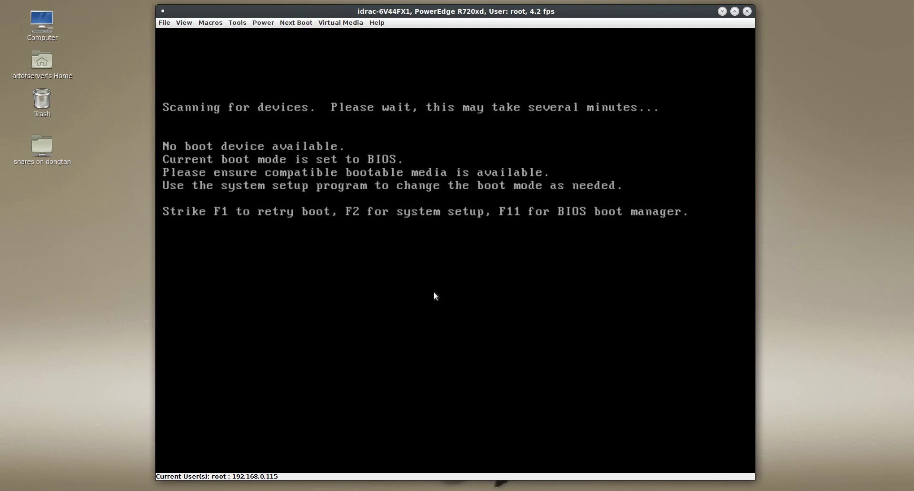
Open the BIOS Boot Manager and view the boot devices available under Hard drive C:
{"action": "key", "text": "F11"}
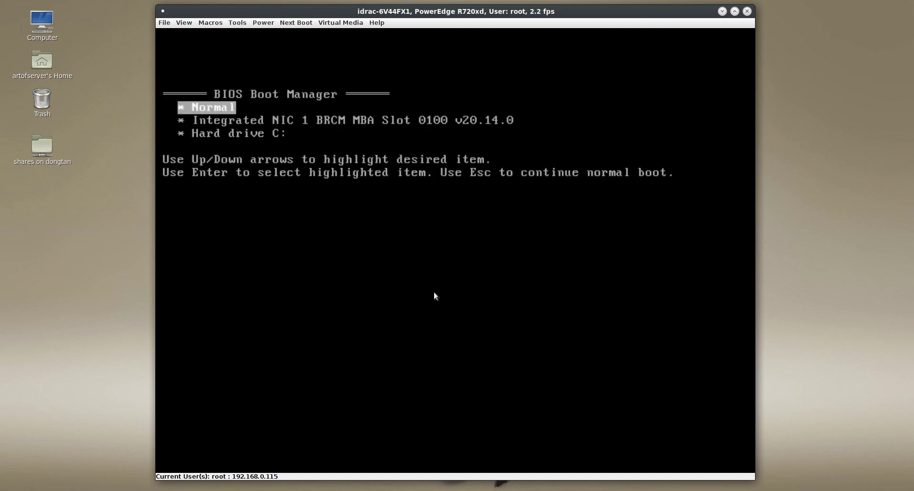
{"action": "key", "text": "Down"}
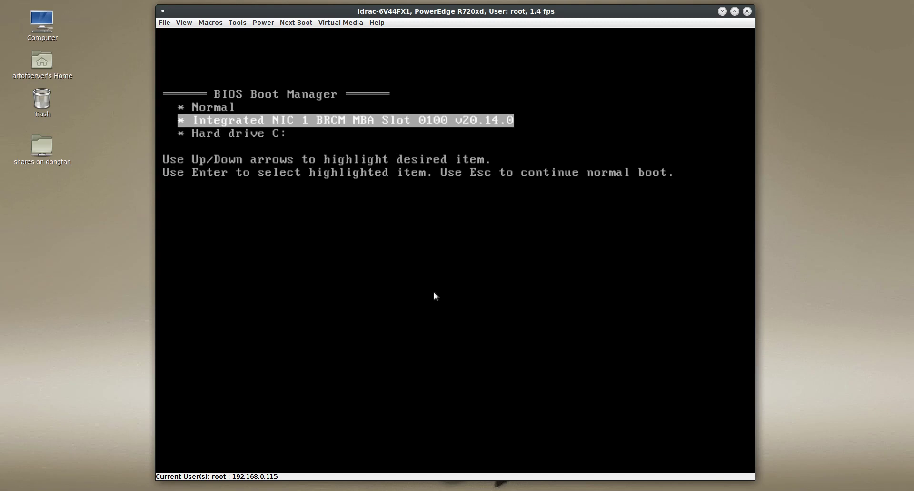
{"action": "key", "text": "Down"}
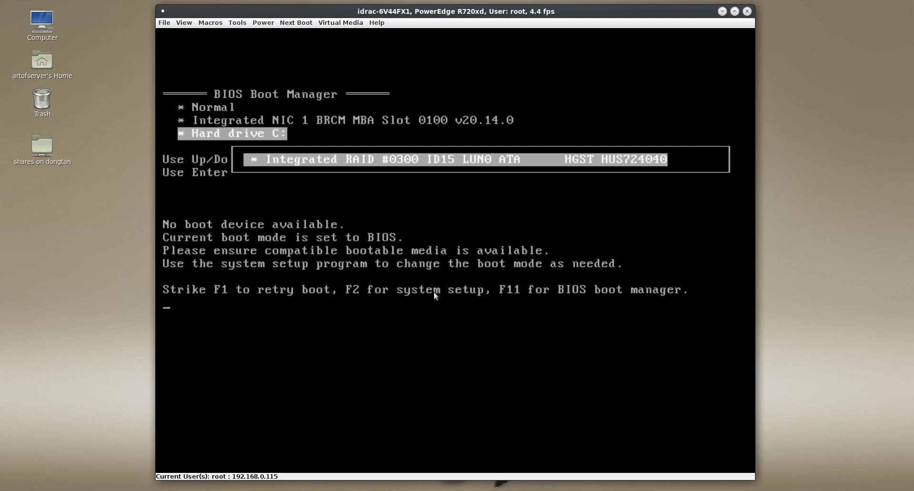
{"action": "key", "text": "Return"}
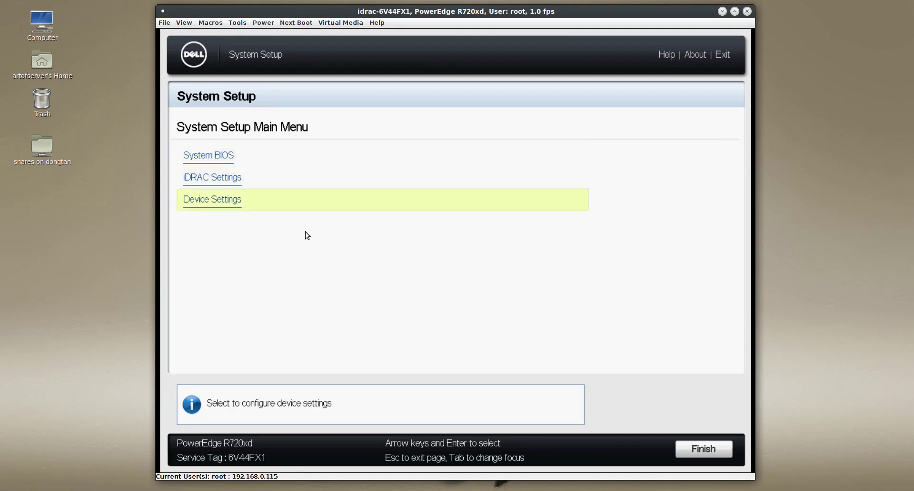
Examine the Hard-Disk Drive Sequence in the System BIOS settings for BIOS boot
{"action": "left_click", "coordinate": [220, 156]}
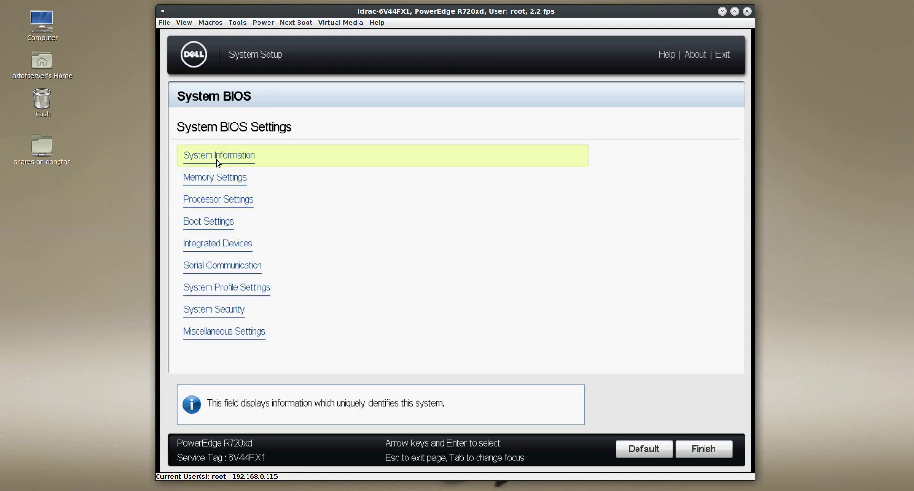
{"action": "left_click", "coordinate": [220, 228]}
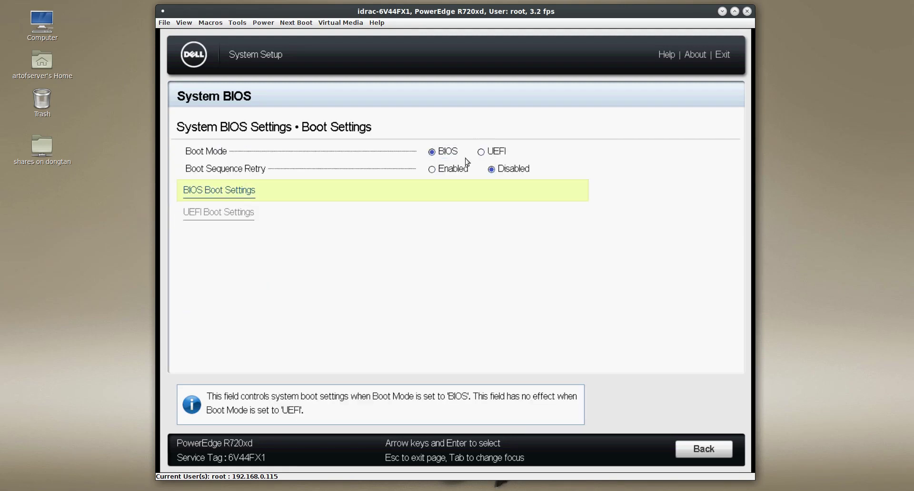
{"action": "left_click", "coordinate": [229, 195]}
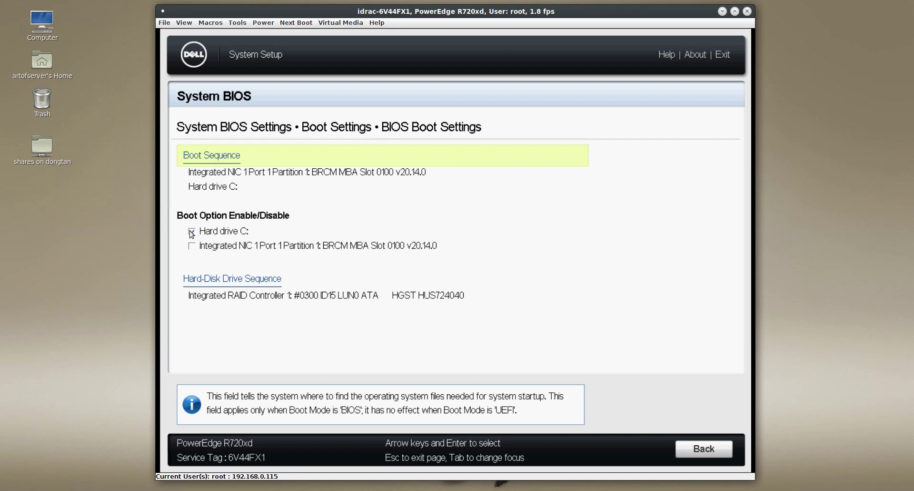
{"action": "left_click", "coordinate": [246, 278]}
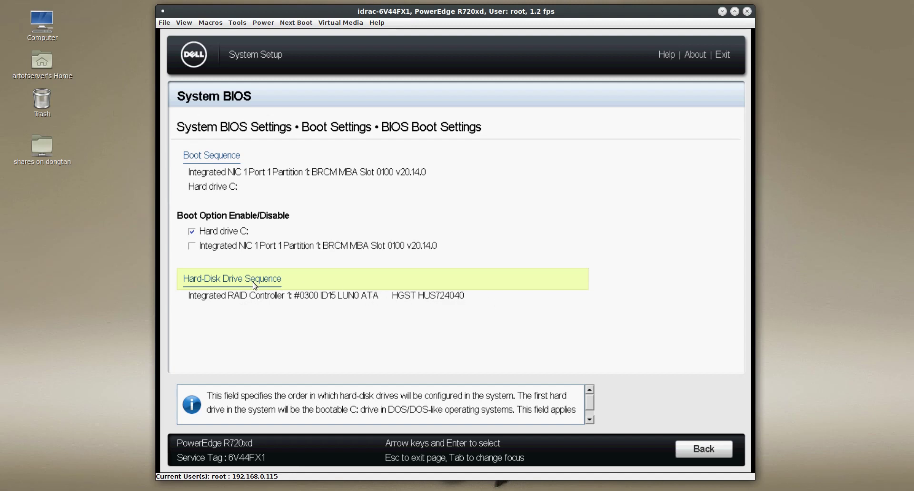
{"action": "left_click", "coordinate": [230, 283]}
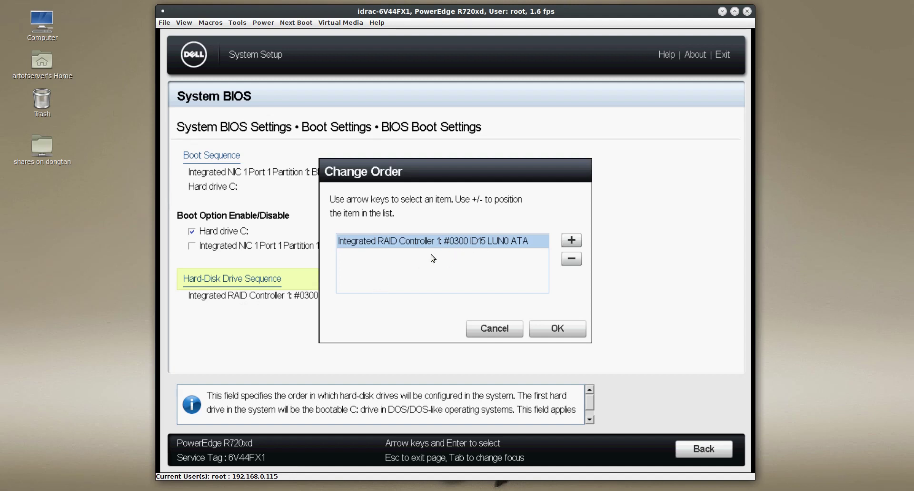
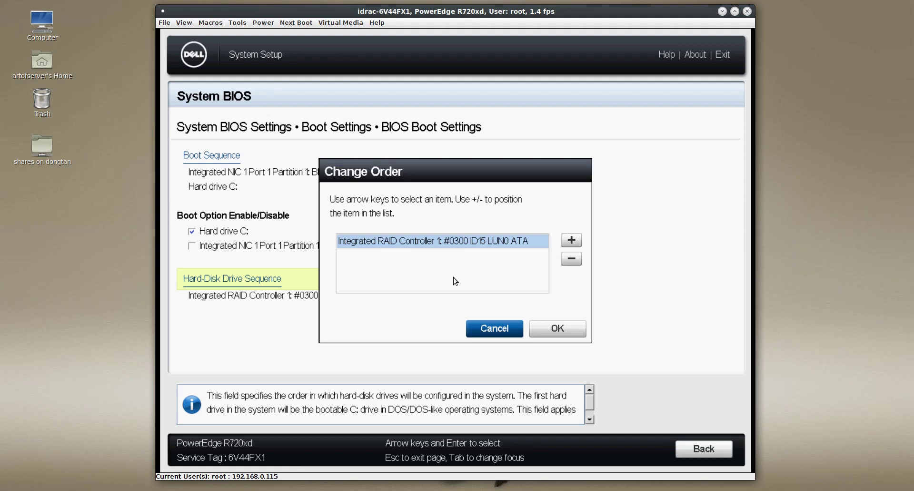
Cancel the drive order change and exit System Setup, confirming the exit so the server restarts
{"action": "left_click", "coordinate": [494, 330]}
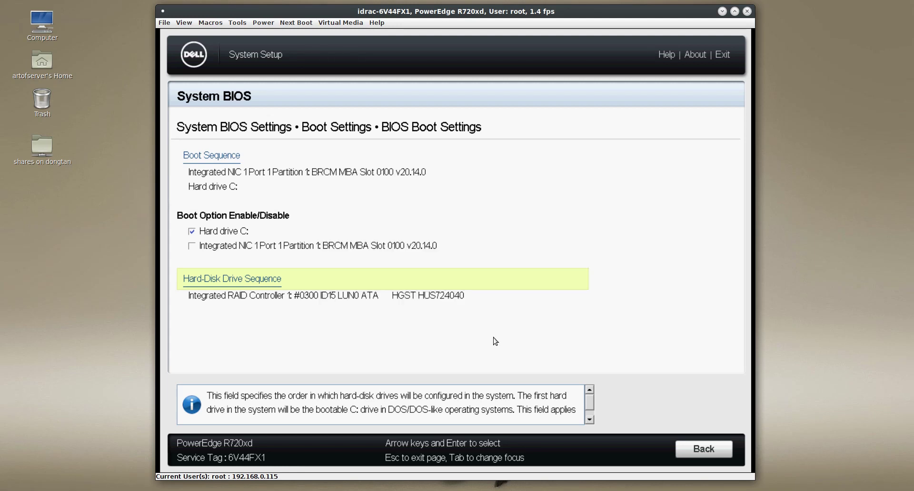
{"action": "left_click", "coordinate": [705, 456]}
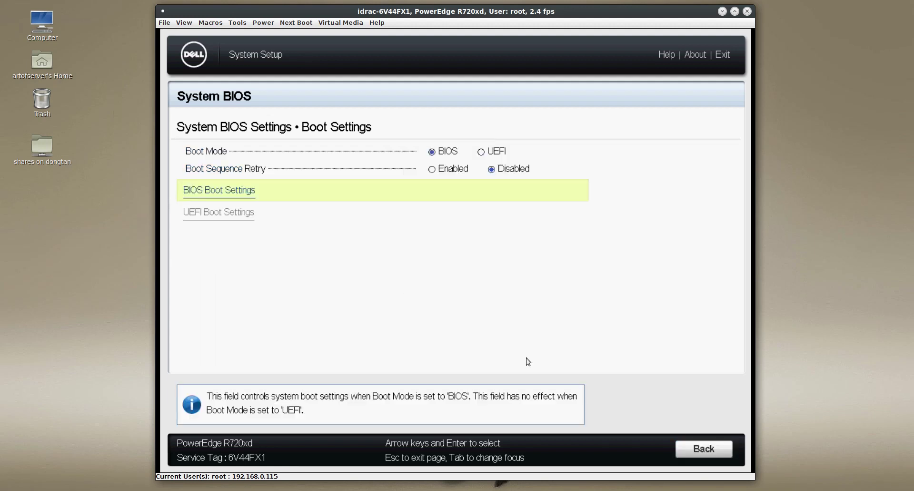
{"action": "left_click", "coordinate": [679, 446]}
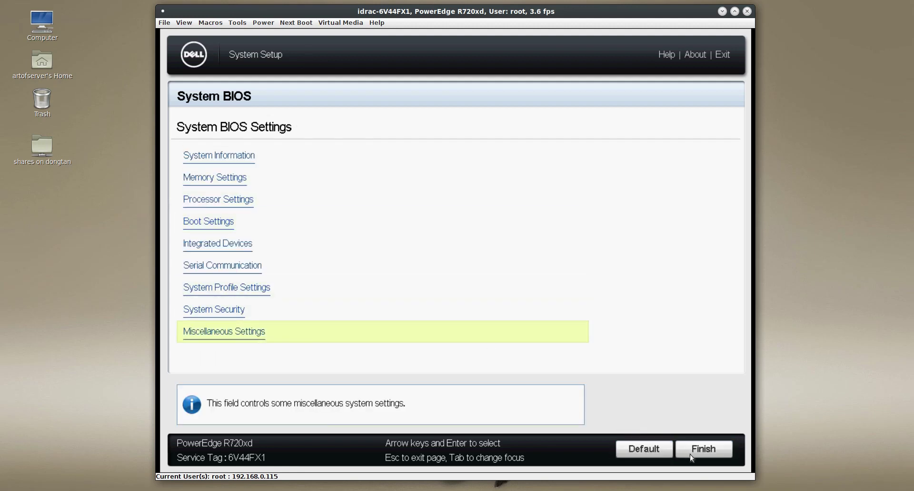
{"action": "left_click", "coordinate": [703, 451]}
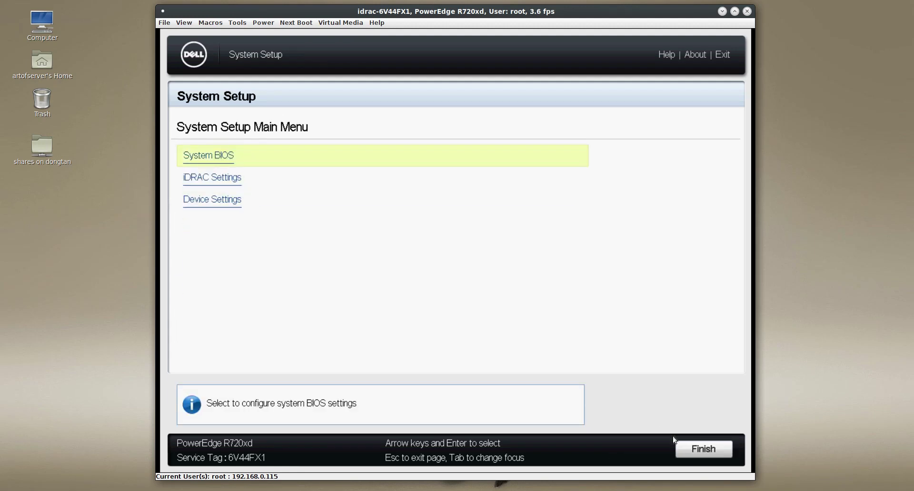
{"action": "left_click", "coordinate": [695, 453]}
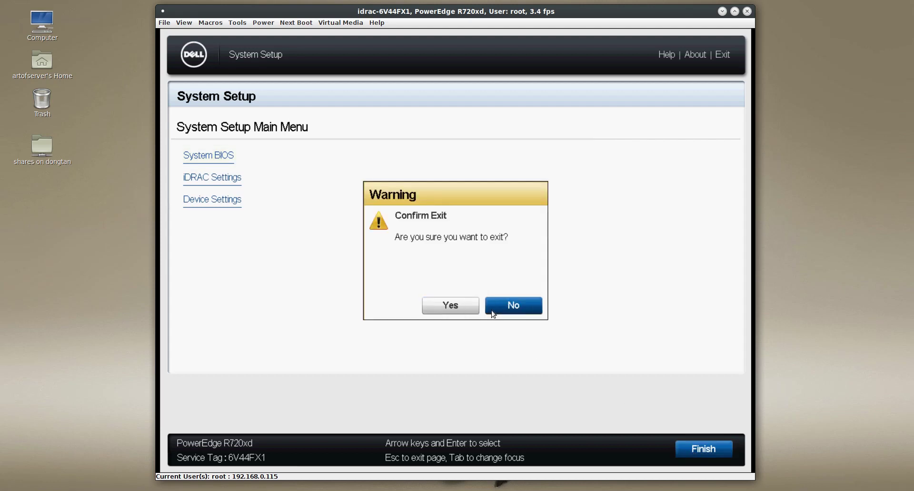
{"action": "left_click", "coordinate": [450, 305]}
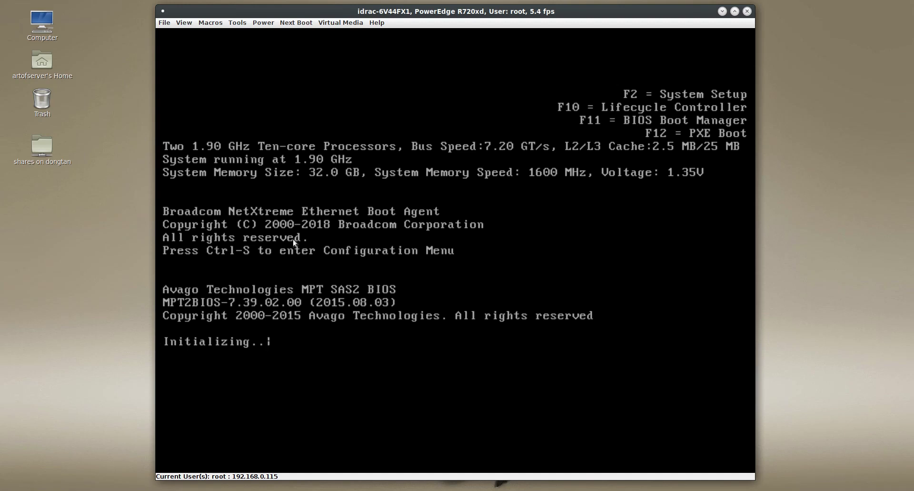
Enter the Avago SAS configuration utility during startup and open the SAS9211-8i adapter's properties
{"action": "key", "text": "ctrl+c"}
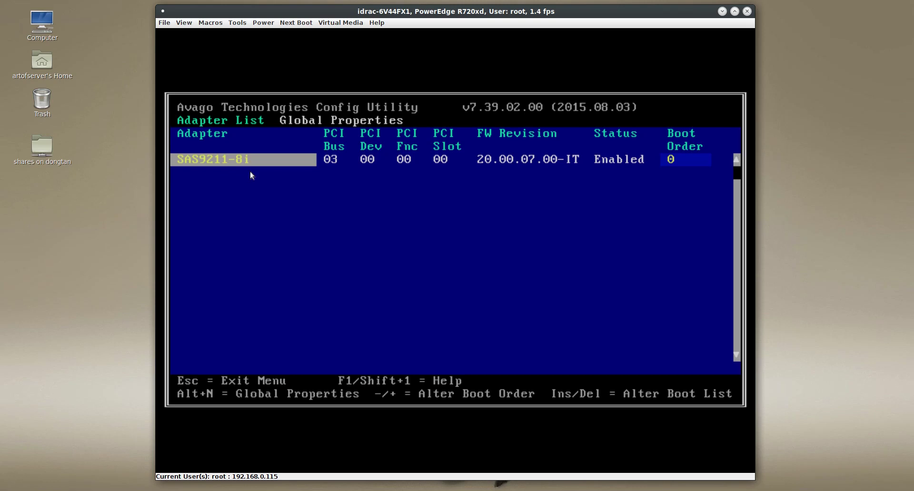
{"action": "key", "text": "Return"}
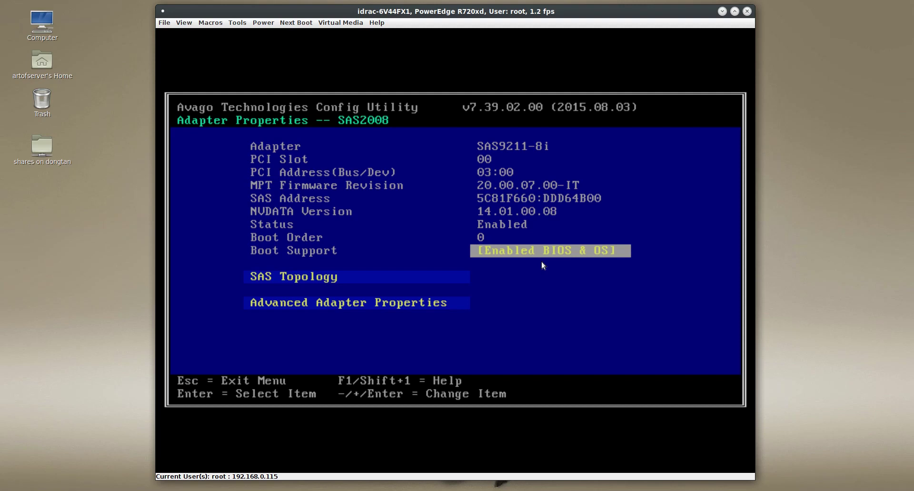
Cycle the adapter's Boot Support through its options and leave it at Enabled BIOS & OS
{"action": "key", "text": "Return"}
{"action": "key", "text": "Return"}
{"action": "key", "text": "Return"}
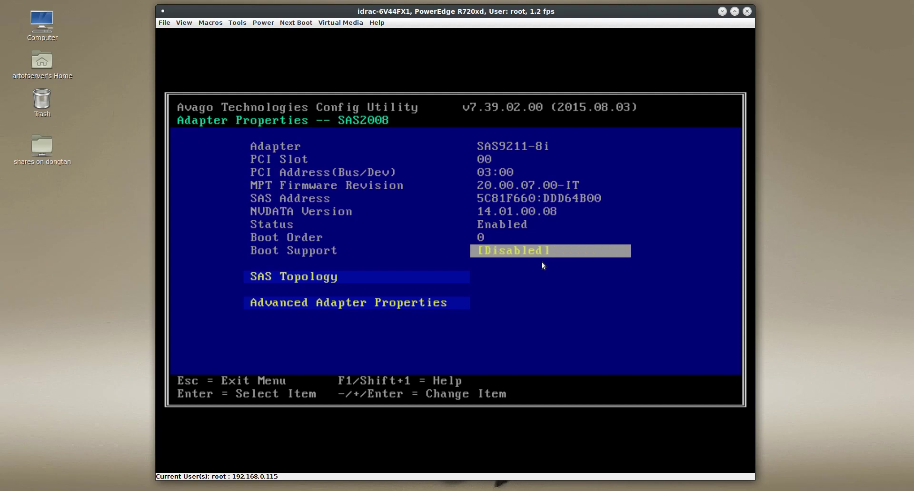
{"action": "key", "text": "Return"}
{"action": "key", "text": "Return"}
{"action": "key", "text": "Return"}
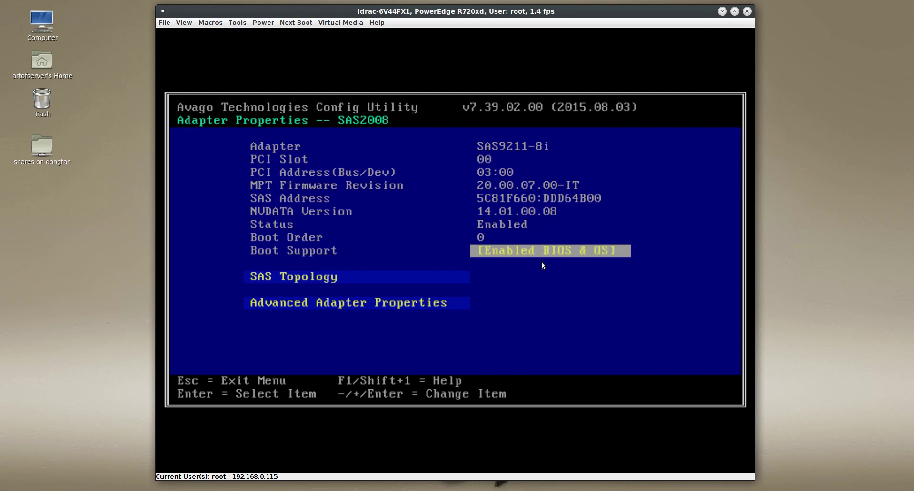
{"action": "key", "text": "Return"}
{"action": "key", "text": "Return"}
Open the adapter's SAS Topology and expand the SAS2 EXP BP enclosure to list its drives
{"action": "key", "text": "Down"}
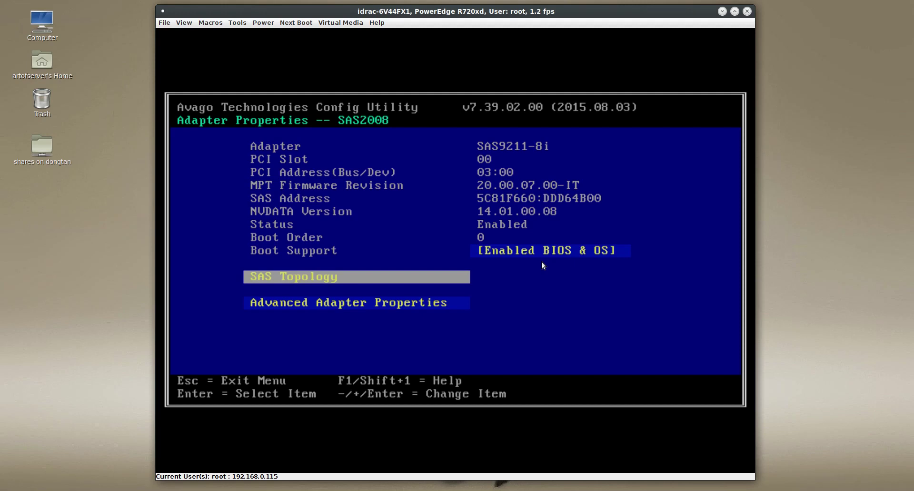
{"action": "key", "text": "Return"}
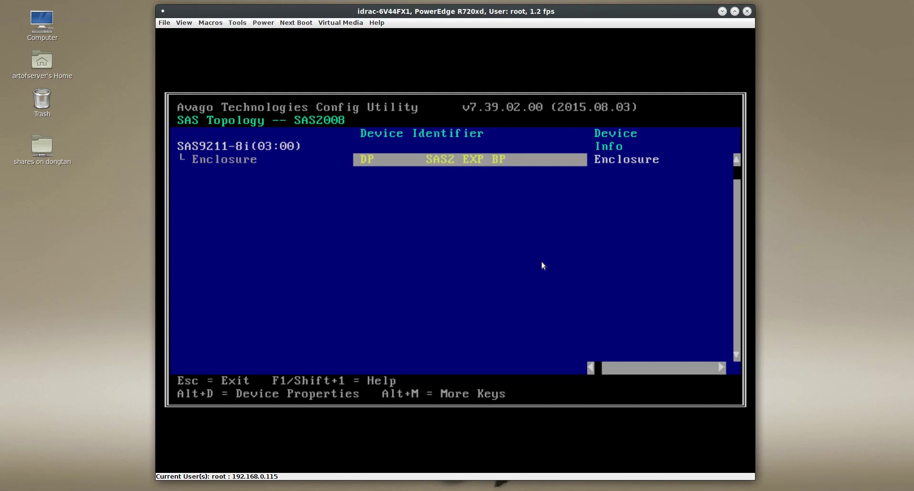
{"action": "key", "text": "Return"}
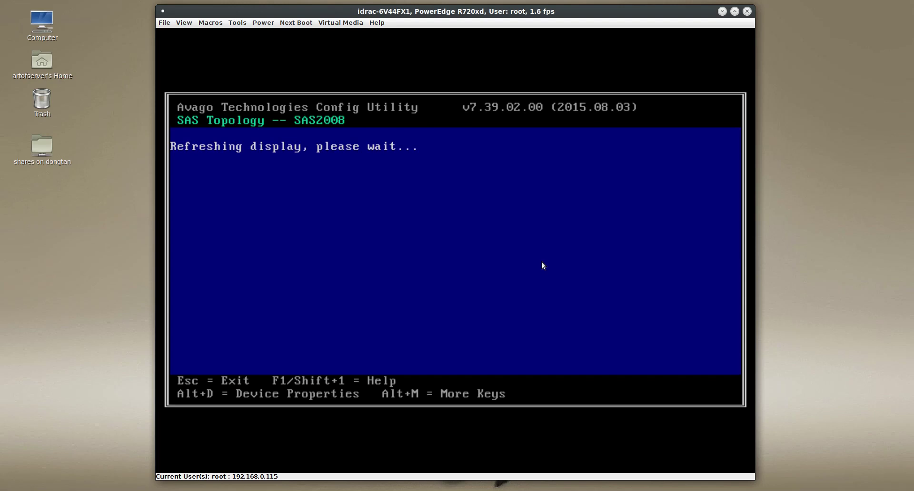
{"action": "key", "text": "Return"}
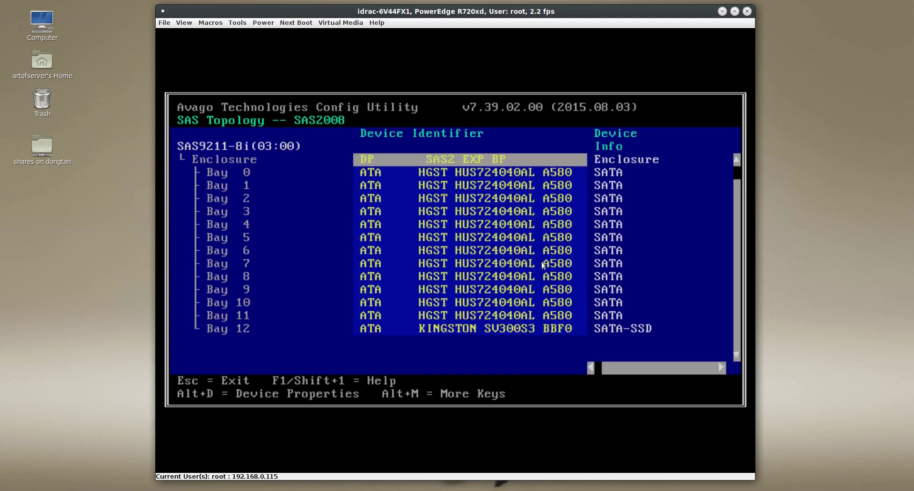
Look through the drives in bays 0 to 12 of the enclosure
{"action": "key", "text": "Down"}
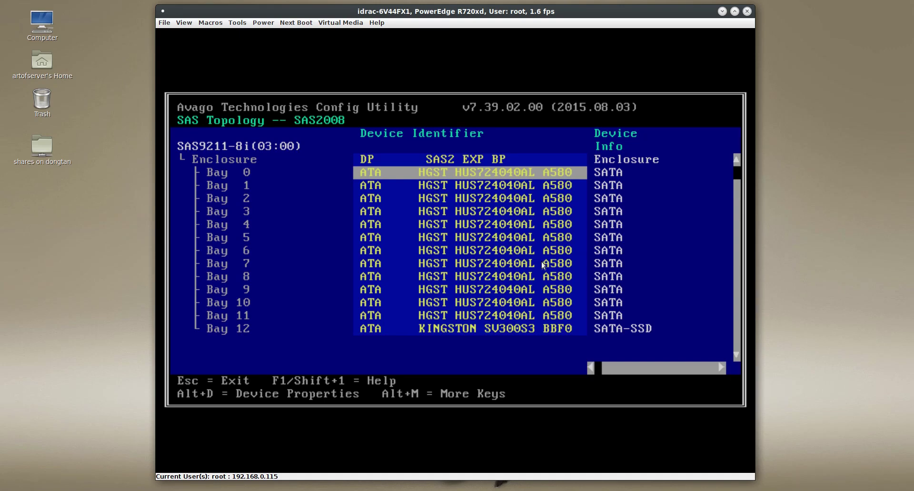
{"action": "key", "text": "Down"}
{"action": "key", "text": "Up"}
{"action": "key", "text": "Return"}
{"action": "key", "text": "Down"}
{"action": "key", "text": "Down"}
{"action": "key", "text": "Down"}
{"action": "key", "text": "Down"}
{"action": "key", "text": "Down"}
{"action": "key", "text": "Down"}
{"action": "key", "text": "Down"}
{"action": "key", "text": "Down"}
{"action": "key", "text": "Down"}
{"action": "key", "text": "Down"}
{"action": "key", "text": "Down"}
{"action": "key", "text": "Down"}
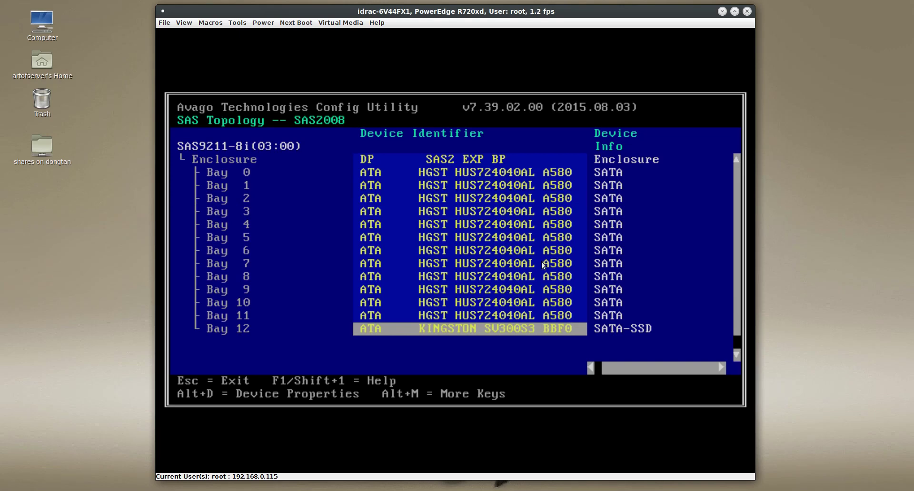
{"action": "key", "text": "Up"}
{"action": "key", "text": "Up"}
{"action": "key", "text": "Up"}
{"action": "key", "text": "Up"}
{"action": "key", "text": "Up"}
{"action": "key", "text": "Up"}
{"action": "key", "text": "Up"}
{"action": "key", "text": "Up"}
{"action": "key", "text": "Up"}
{"action": "key", "text": "Up"}
{"action": "key", "text": "Up"}
{"action": "key", "text": "Up"}
{"action": "key", "text": "Up"}
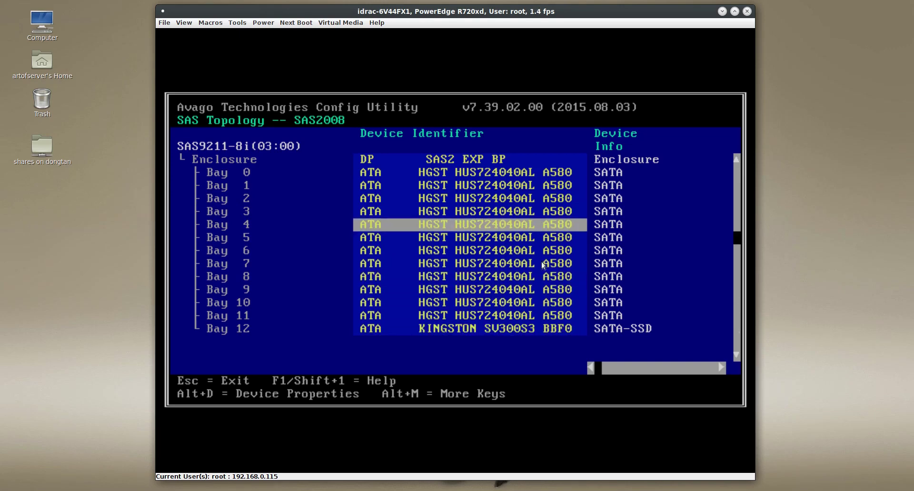
{"action": "key", "text": "Return"}
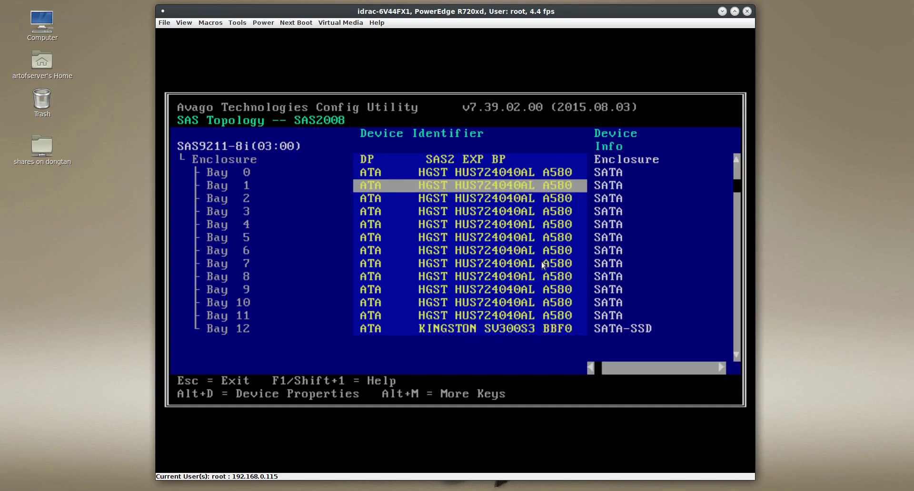
Designate the Kingston SSD in Bay 12 as the adapter's boot device
{"action": "key", "text": "Down"}
{"action": "key", "text": "Down"}
{"action": "key", "text": "Down"}
{"action": "key", "text": "Down"}
{"action": "key", "text": "Down"}
{"action": "key", "text": "Down"}
{"action": "key", "text": "Down"}
{"action": "key", "text": "Down"}
{"action": "key", "text": "Down"}
{"action": "key", "text": "Down"}
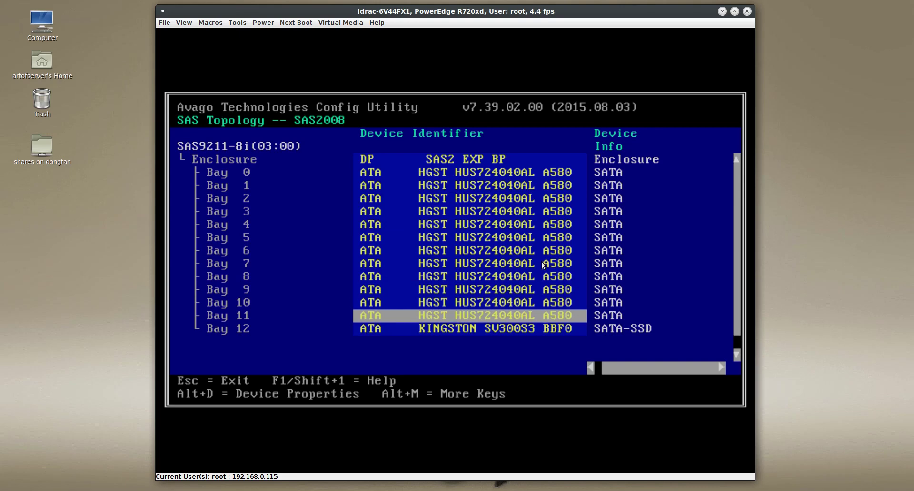
{"action": "key", "text": "Down"}
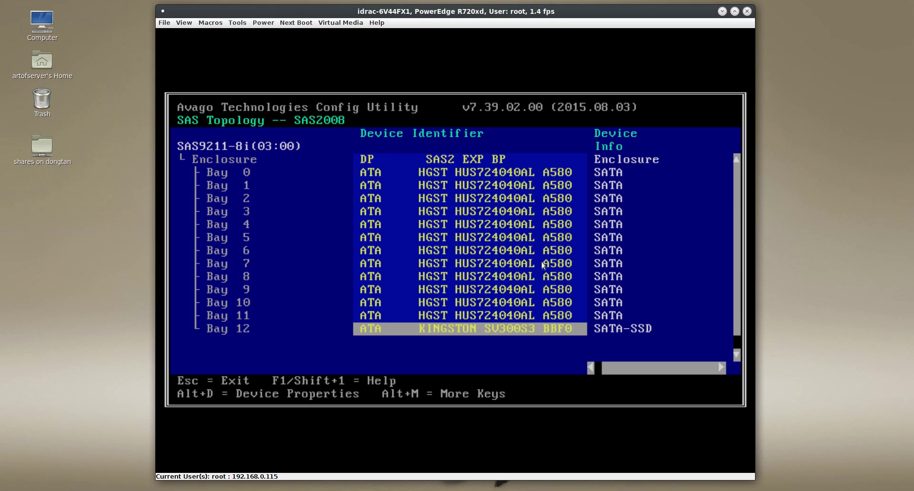
{"action": "key", "text": "Return"}
{"action": "key", "text": "Return"}
{"action": "key", "text": "alt+b"}
Designate the HGST drive in Bay 7 as the alternate boot device
{"action": "key", "text": "Up"}
{"action": "key", "text": "Up"}
{"action": "key", "text": "Up"}
{"action": "key", "text": "Up"}
{"action": "key", "text": "Up"}
{"action": "key", "text": "Up"}
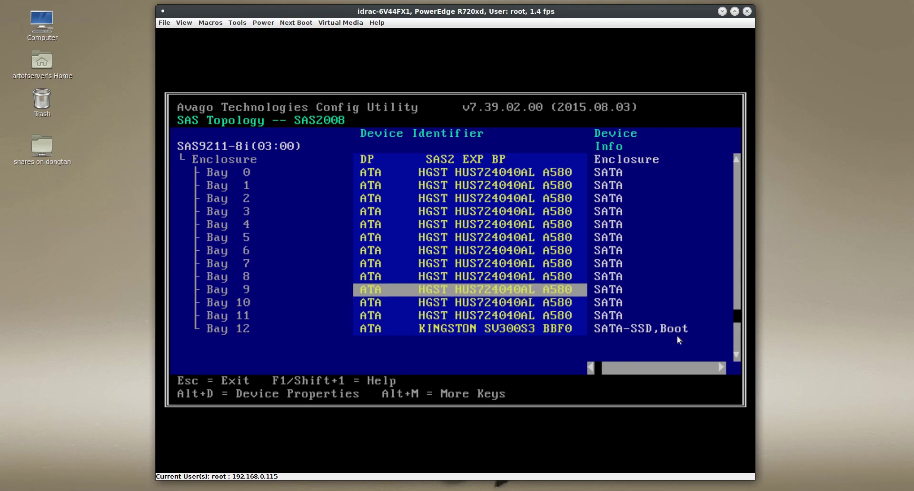
{"action": "key", "text": "Down"}
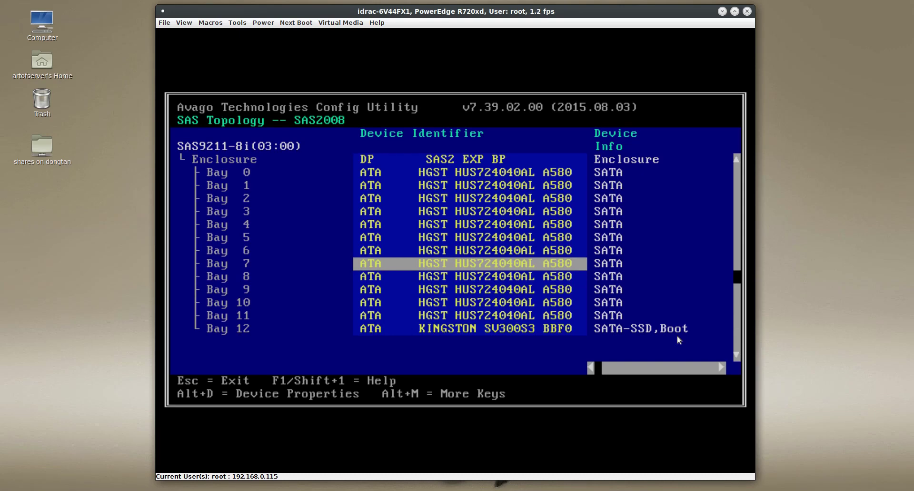
{"action": "key", "text": "F5"}
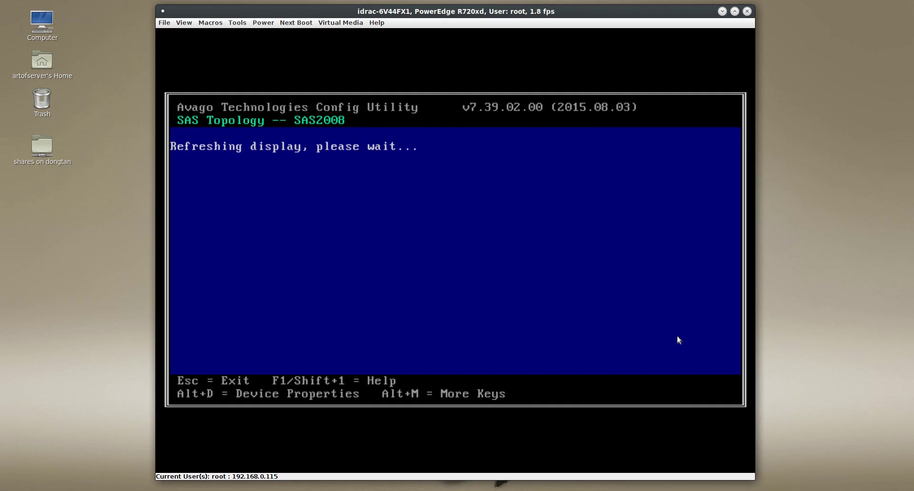
{"action": "key", "text": "alt+a"}
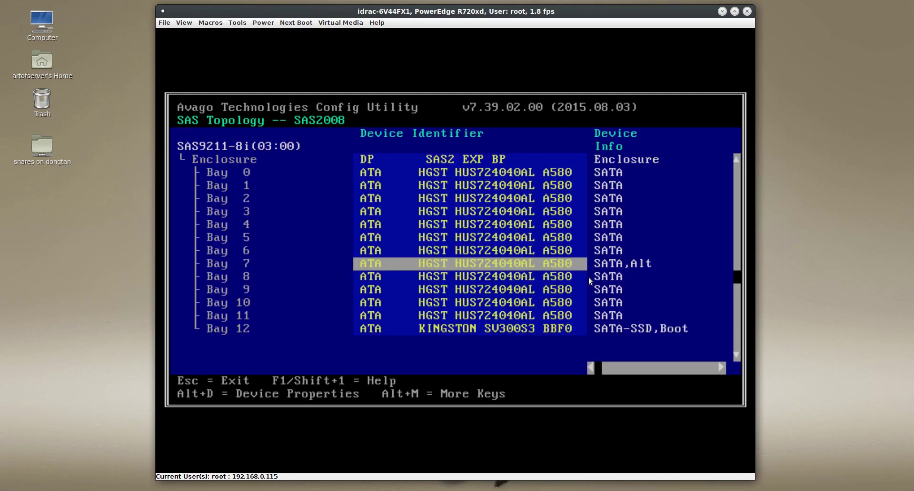
Remove the alternate boot designation from the Bay 7 drive and return to the Kingston SSD in Bay 12
{"action": "key", "text": "alt+a"}
{"action": "key", "text": "Down"}
{"action": "key", "text": "Down"}
{"action": "key", "text": "Down"}
{"action": "key", "text": "Down"}
{"action": "key", "text": "Down"}
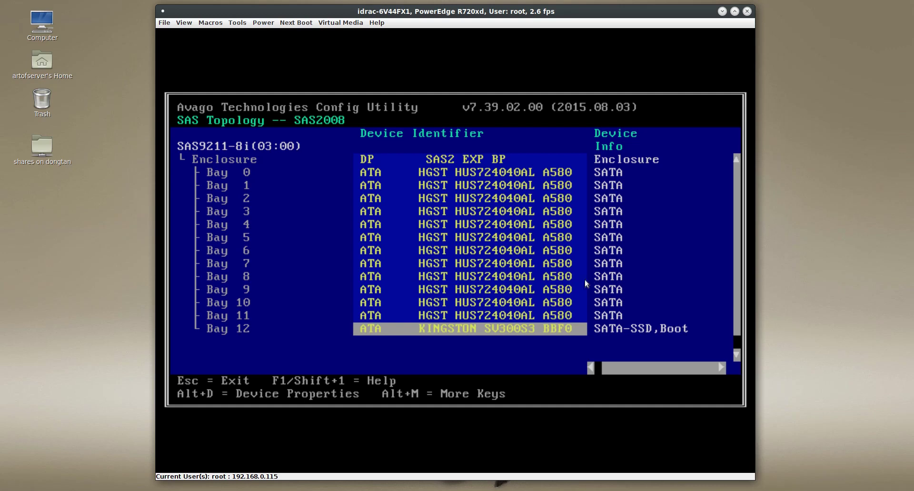
Save the boot device change and the adapter property changes while backing out to the adapter list
{"action": "key", "text": "alt+d"}
{"action": "key", "text": "Escape"}
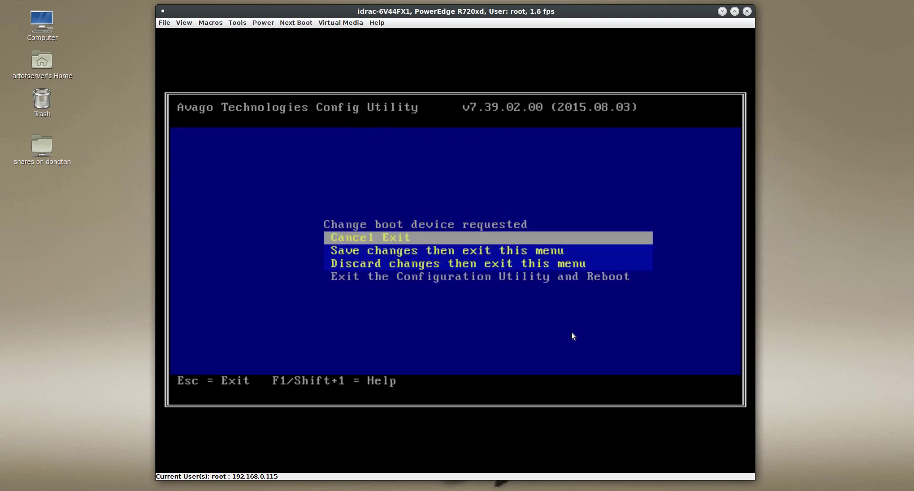
{"action": "key", "text": "Down"}
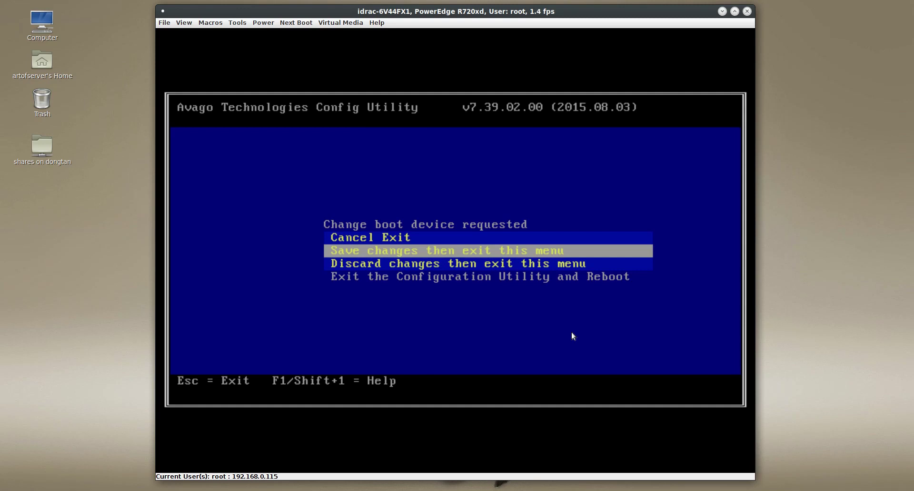
{"action": "key", "text": "Return"}
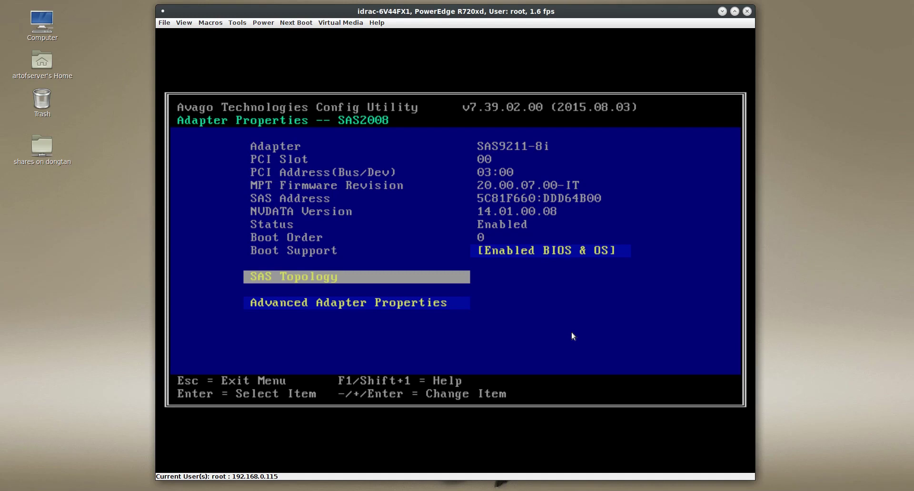
{"action": "key", "text": "Escape"}
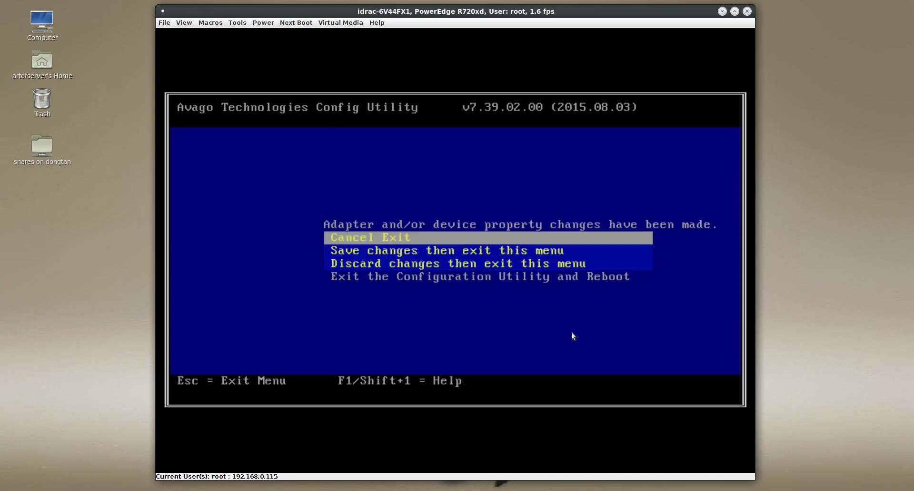
{"action": "key", "text": "Down"}
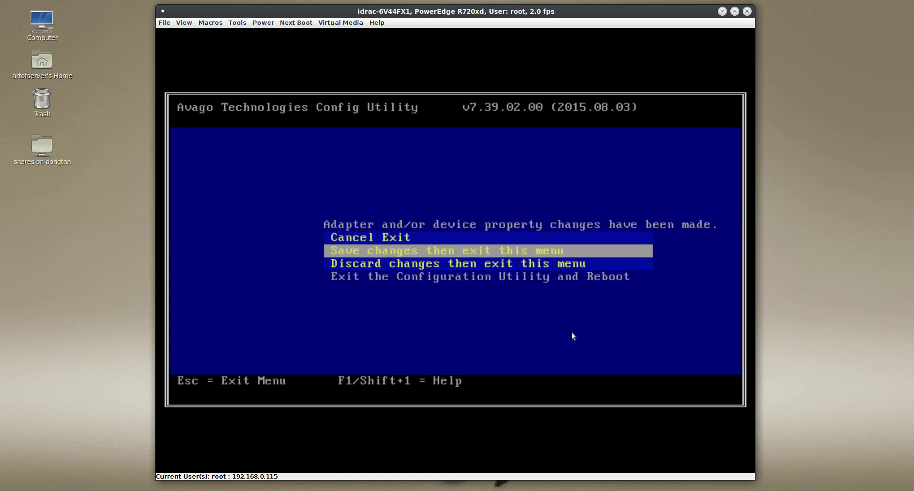
{"action": "key", "text": "Return"}
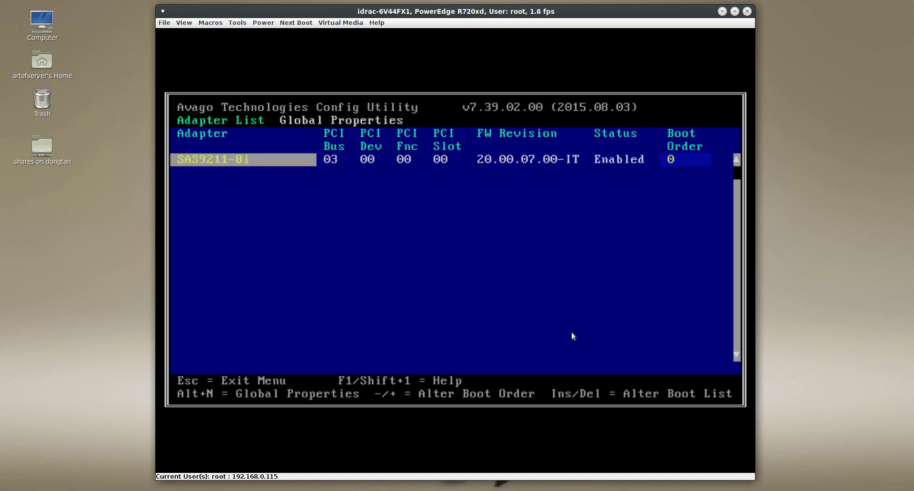
Exit the SAS configuration utility and reboot the server
{"action": "key", "text": "Escape"}
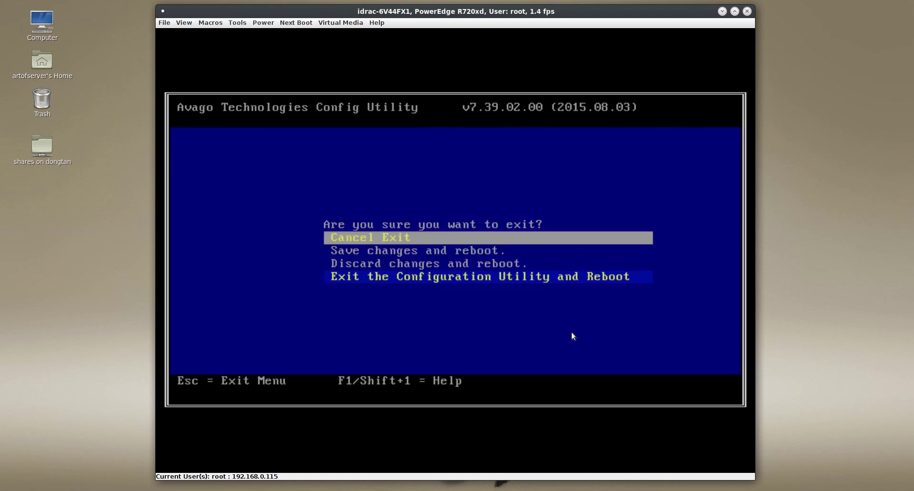
{"action": "key", "text": "Up"}
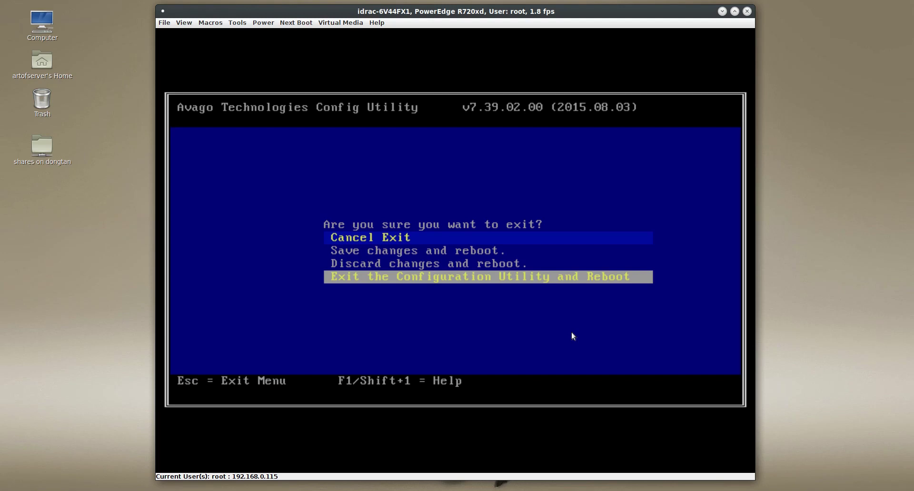
{"action": "key", "text": "Return"}
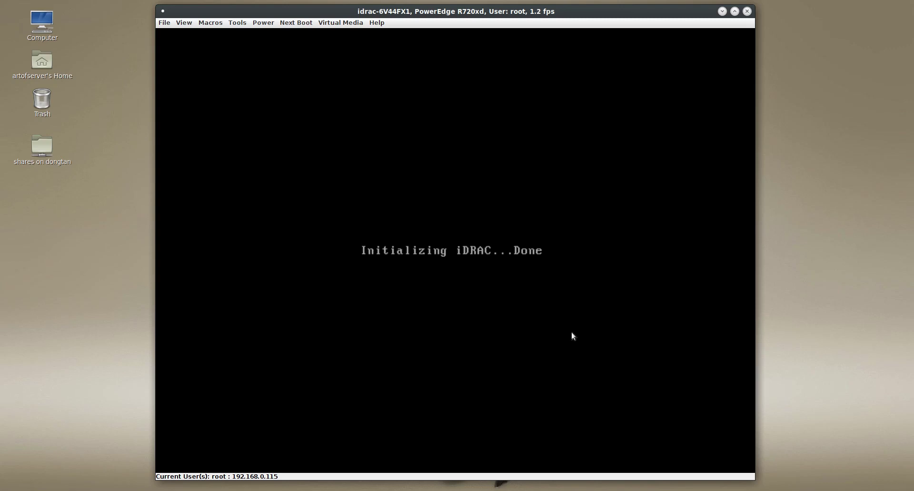
Enter System Setup during boot and accept the hard-disk drive sequence with the Kingston SSD in the BIOS boot settings
{"action": "key", "text": "F2"}
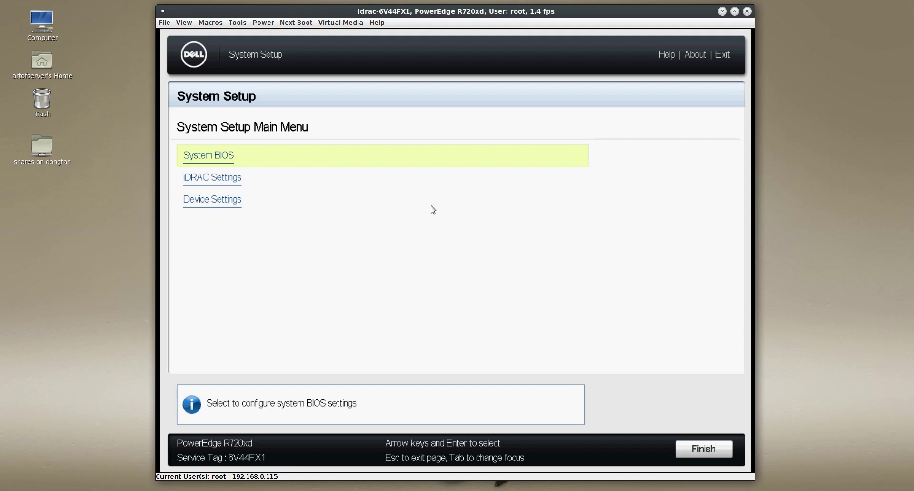
{"action": "left_click", "coordinate": [216, 161]}
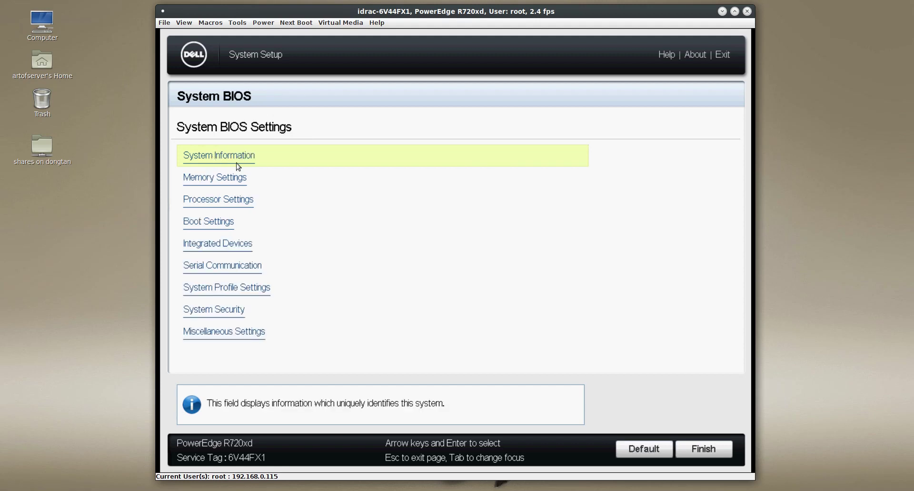
{"action": "left_click", "coordinate": [213, 229]}
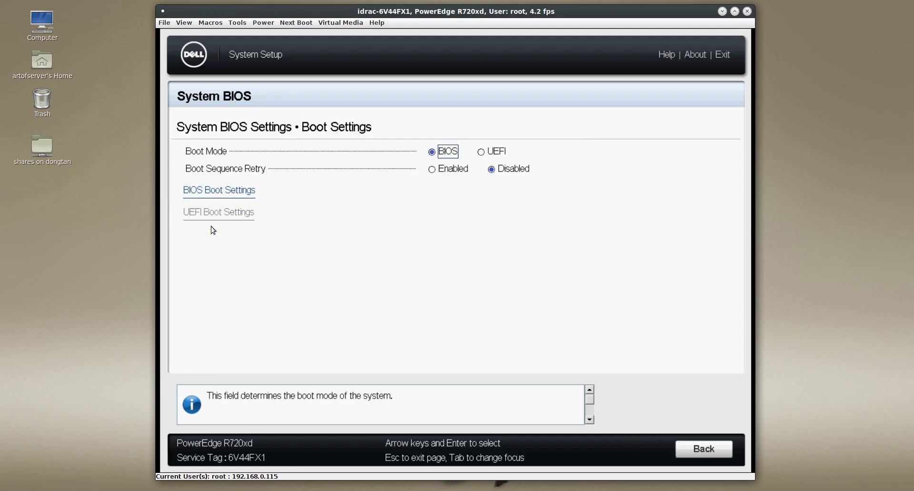
{"action": "left_click", "coordinate": [222, 192]}
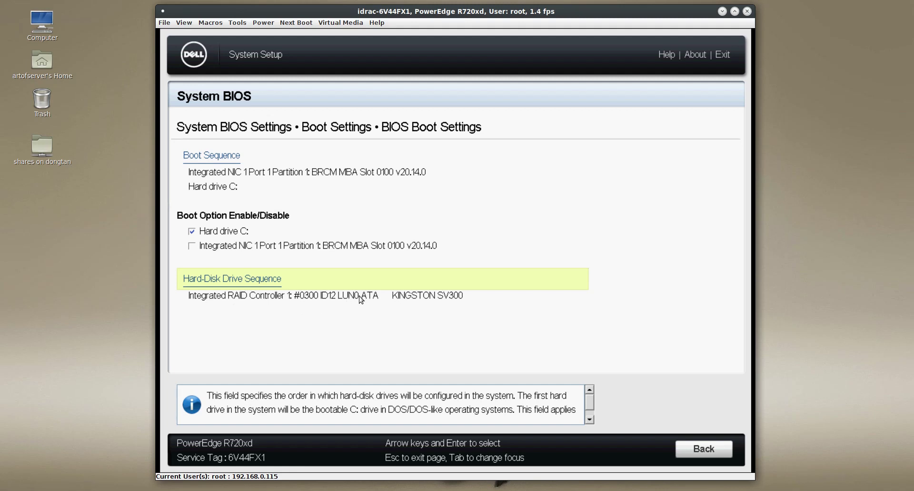
{"action": "left_click", "coordinate": [249, 279]}
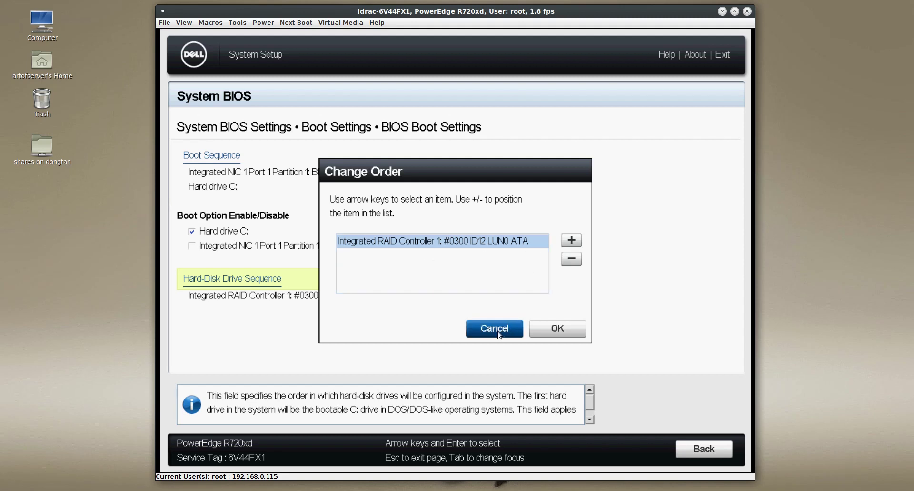
{"action": "left_click", "coordinate": [565, 335]}
Save the System BIOS settings and exit System Setup with a reboot
{"action": "left_click", "coordinate": [695, 450]}
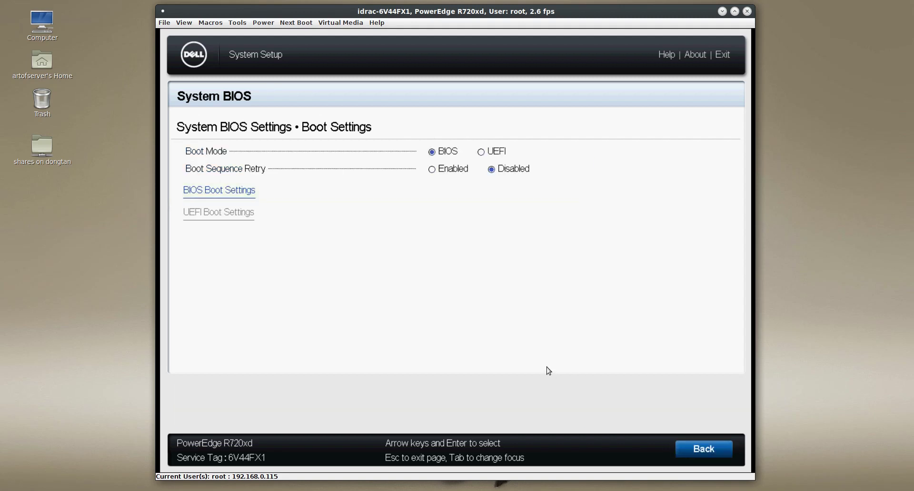
{"action": "left_click", "coordinate": [705, 449]}
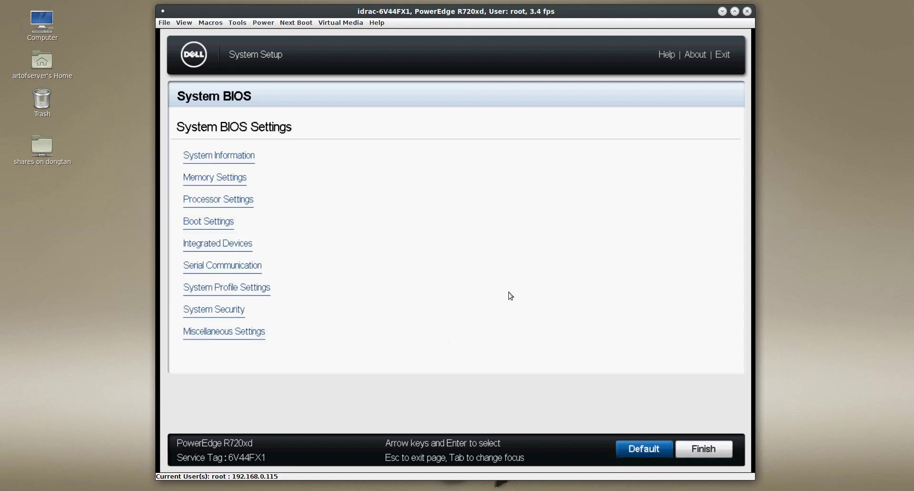
{"action": "left_click", "coordinate": [698, 450]}
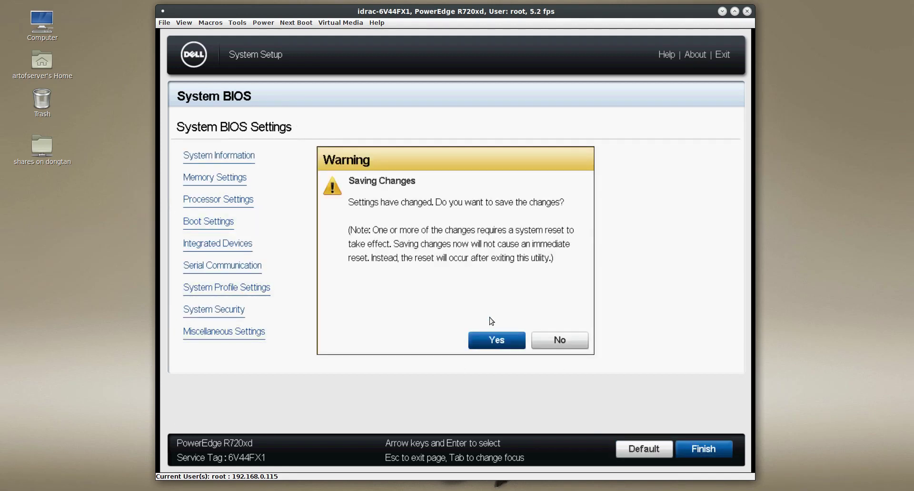
{"action": "left_click", "coordinate": [497, 341]}
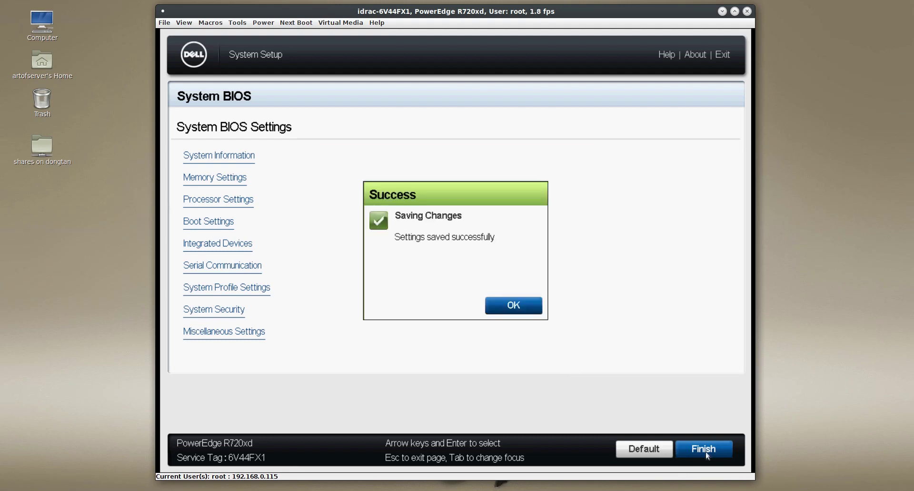
{"action": "left_click", "coordinate": [515, 311]}
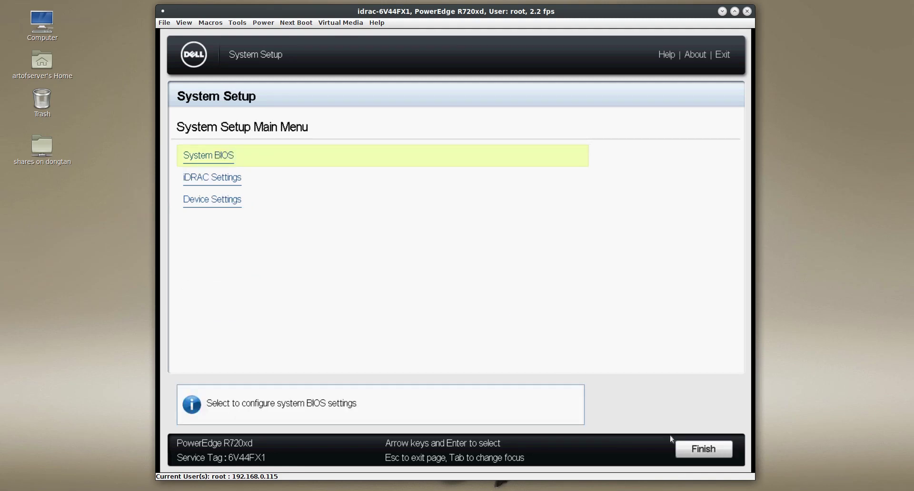
{"action": "left_click", "coordinate": [698, 451]}
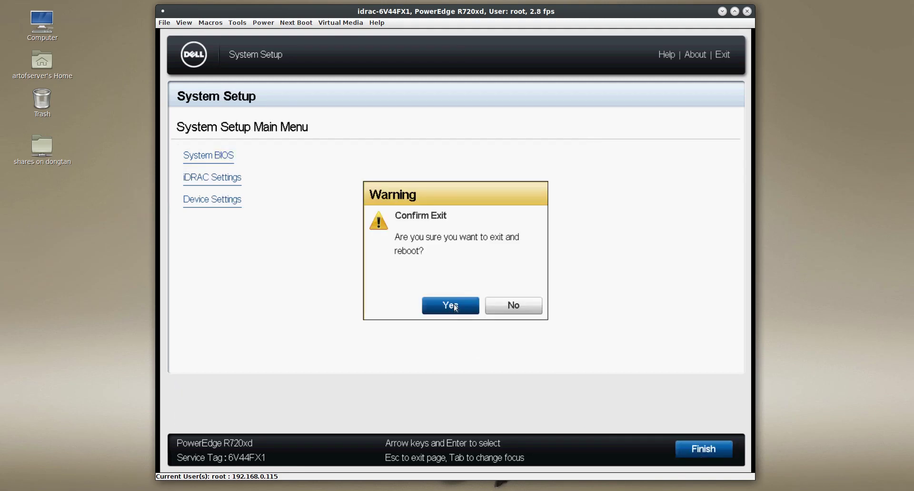
{"action": "left_click", "coordinate": [450, 305]}
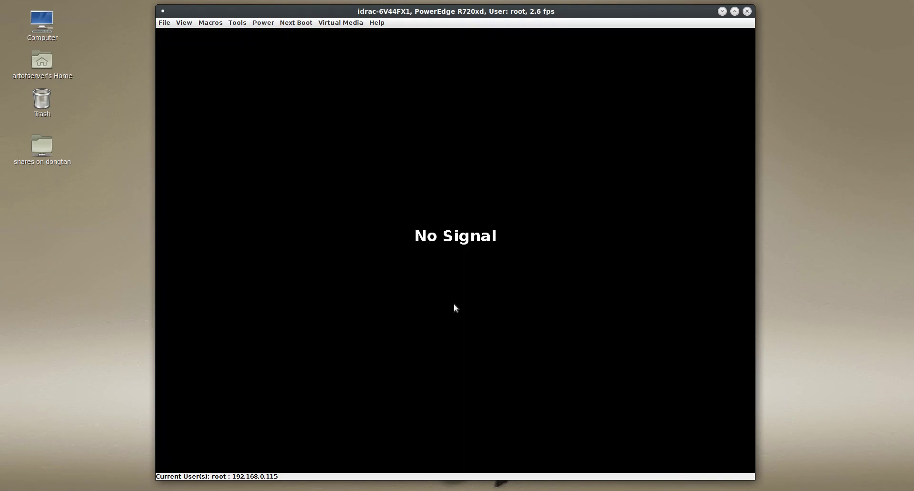